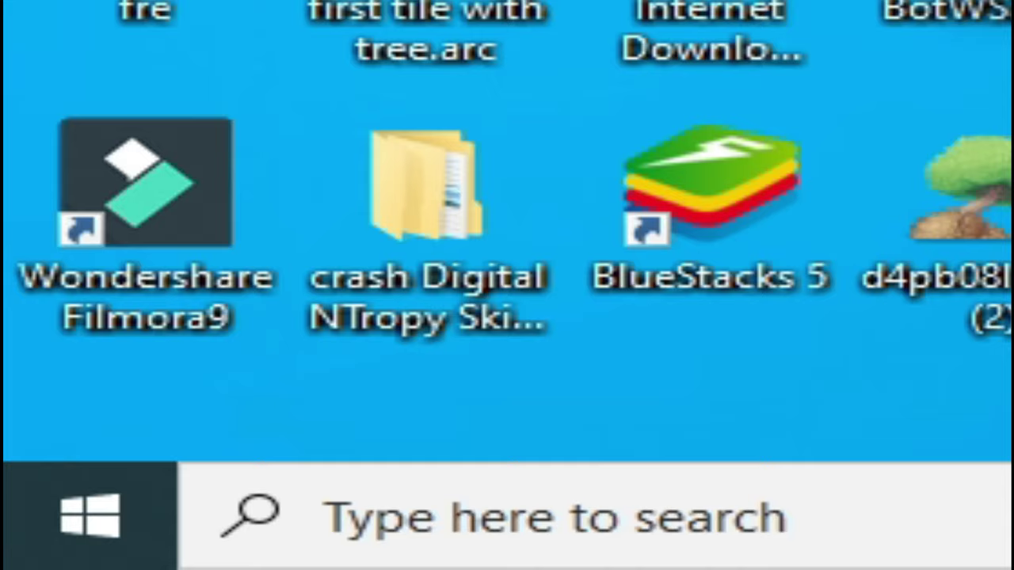
# Step: Open System Configuration with msconfig, hide all Microsoft services in the services list, and exit without restarting
pyautogui.write('msconfig')
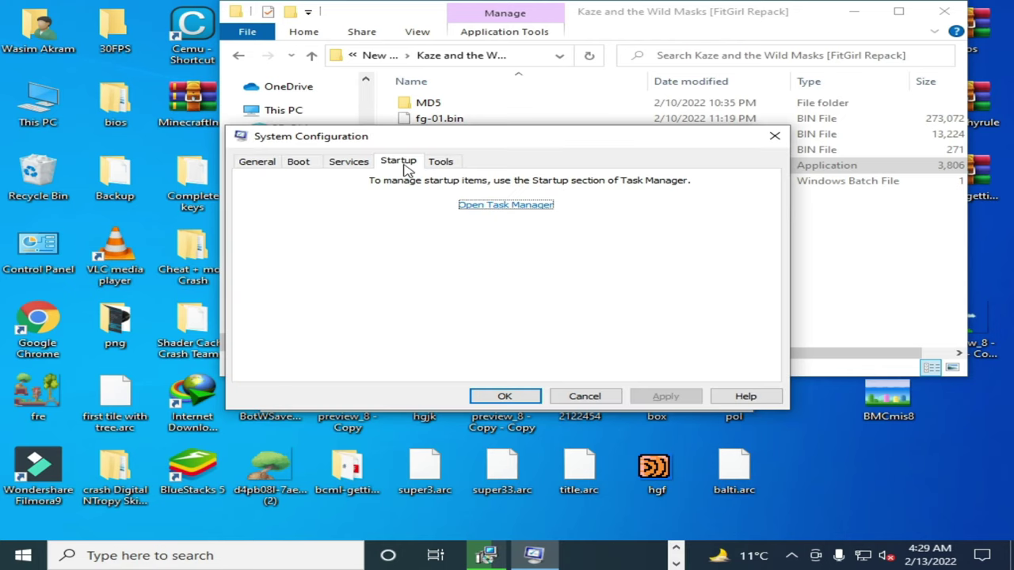
pyautogui.click(347, 162)
pyautogui.click(251, 370)
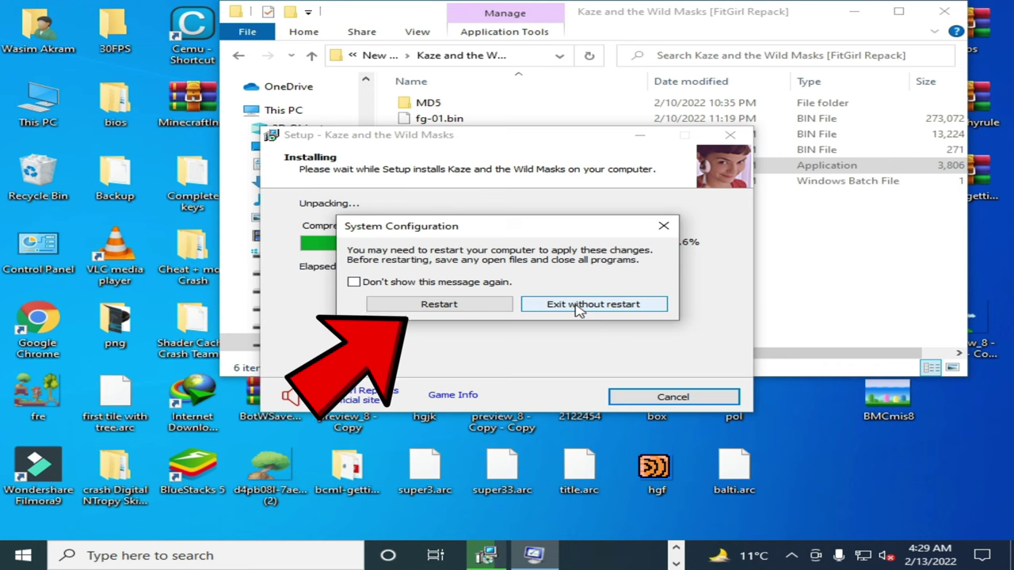
pyautogui.click(581, 307)
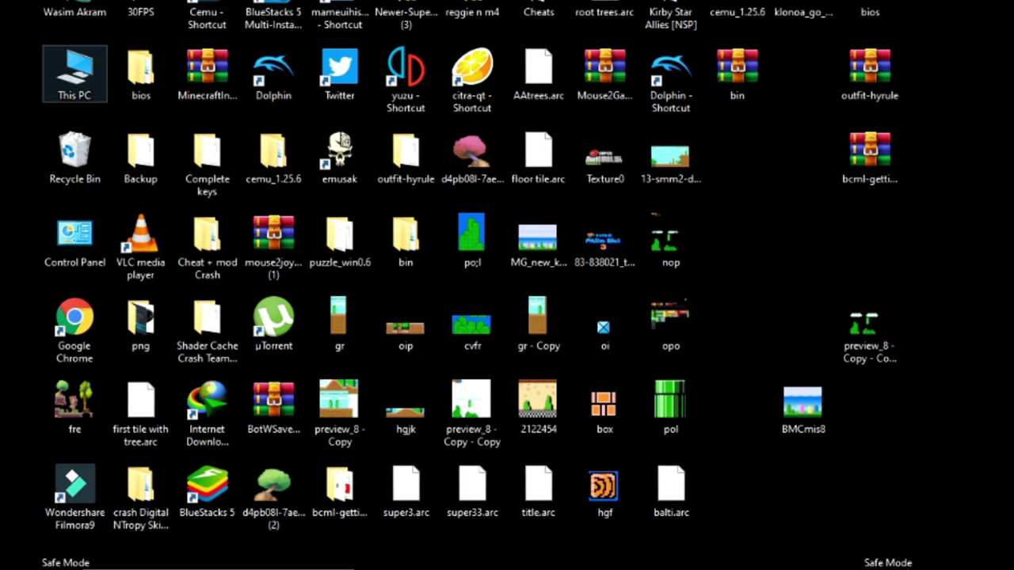
# Step: Run setup from the Kaze and the Wild Masks [FitGirl Repack] folder with English as the setup language
pyautogui.doubleClick(74, 74)
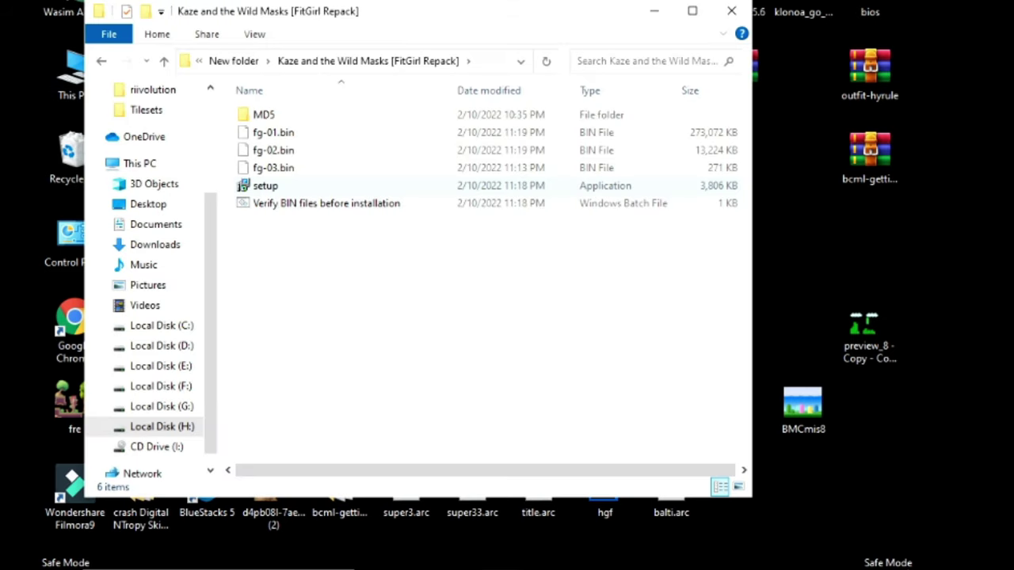
pyautogui.click(265, 186)
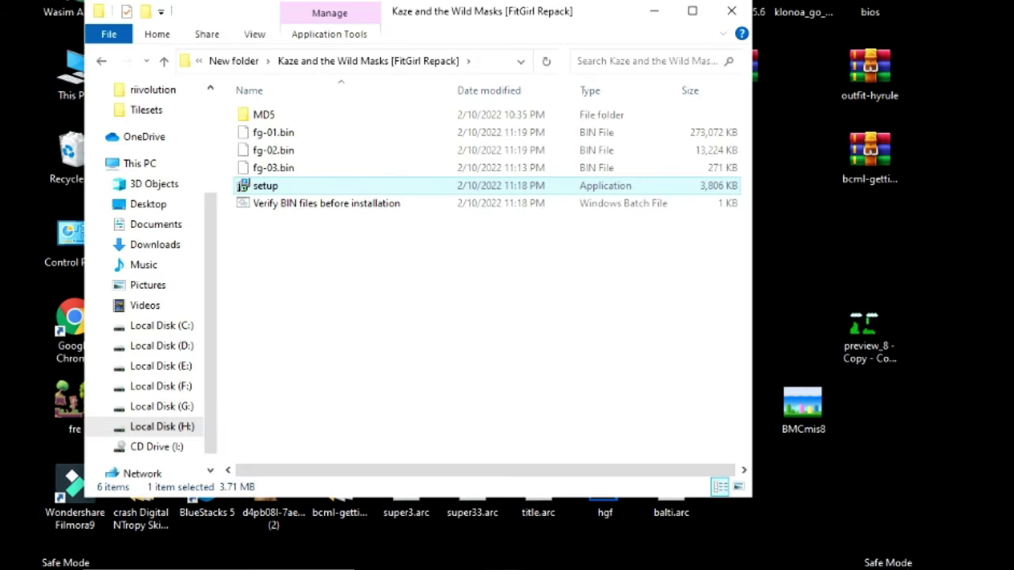
pyautogui.press('Return')
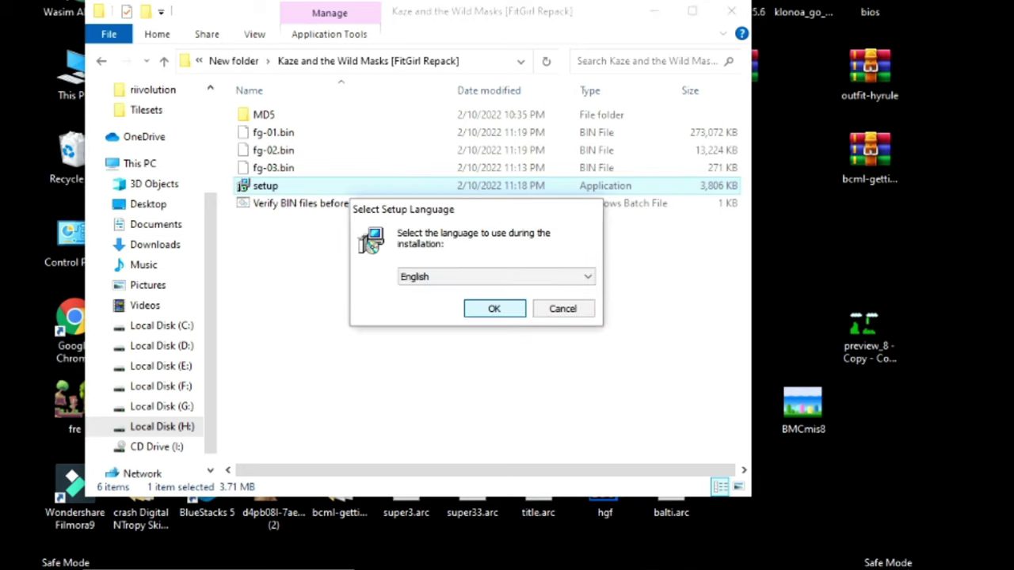
pyautogui.press('Return')
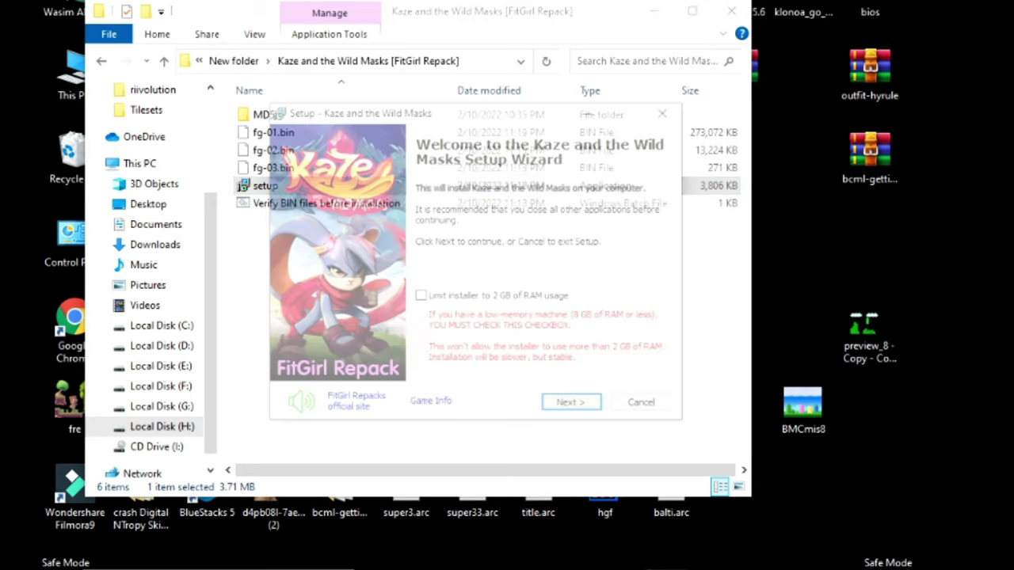
# Step: Mute the installer music, limit the installer to 2 GB of RAM usage, and proceed to the destination selection
pyautogui.click(297, 405)
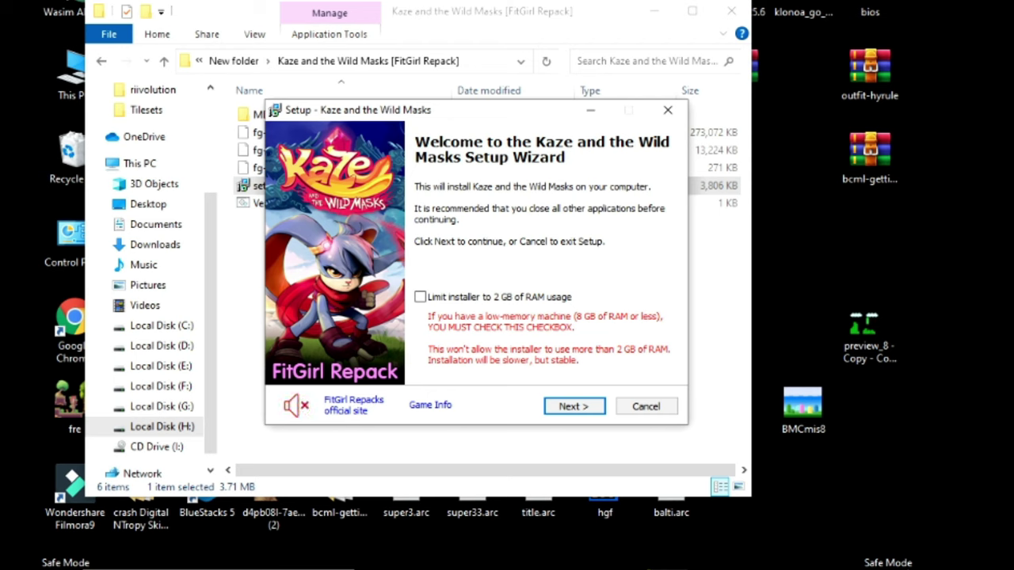
pyautogui.click(421, 297)
pyautogui.press('Return')
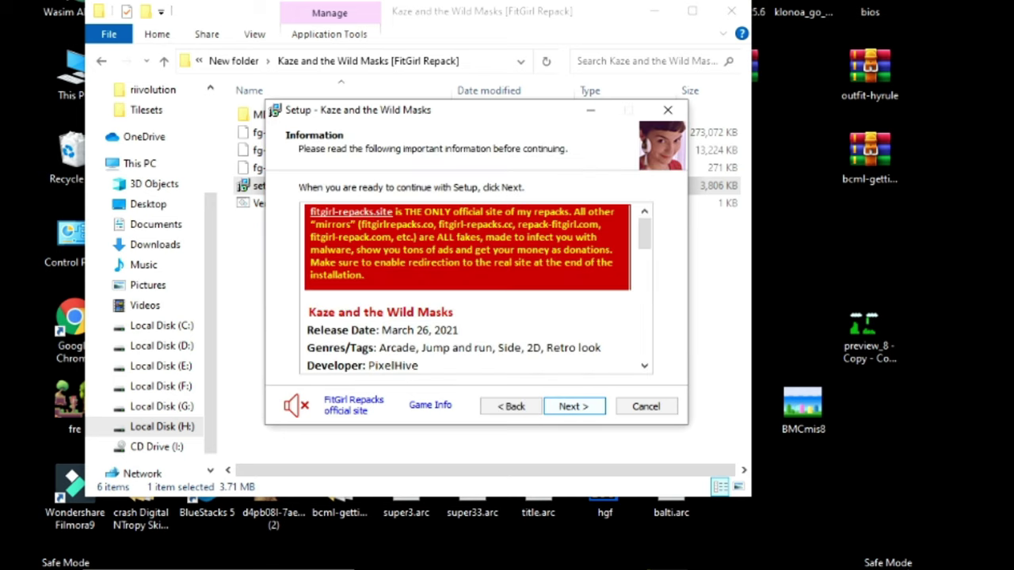
pyautogui.press('Return')
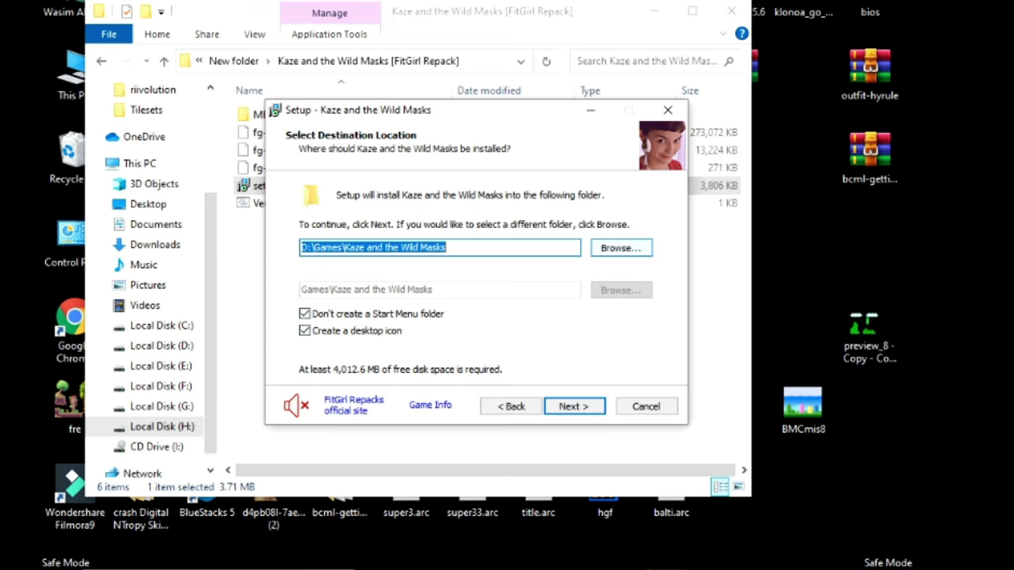
# Step: Create a new folder with the default name inside New folder on Local Disk (H:) for the game installation
pyautogui.click(615, 251)
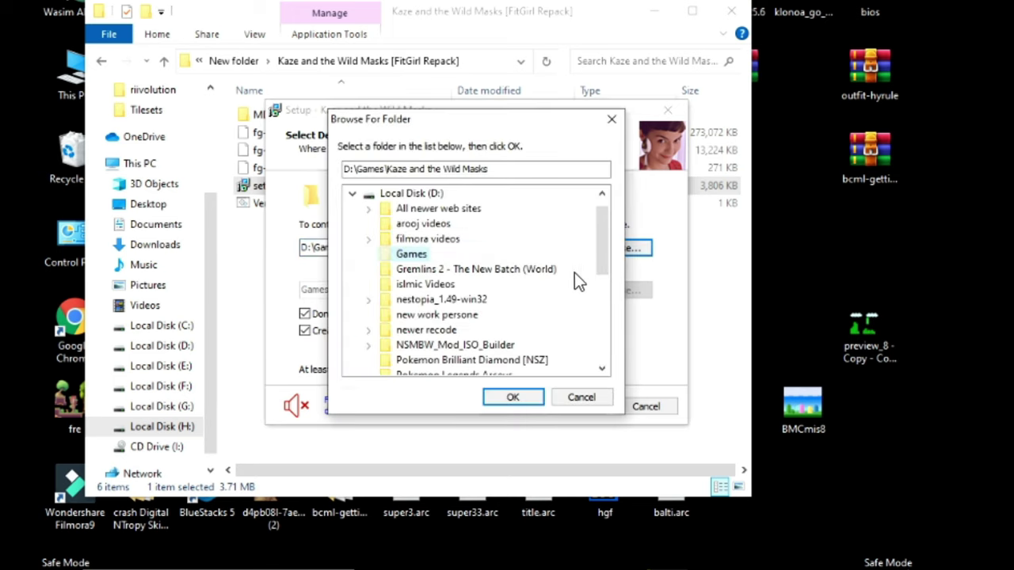
pyautogui.doubleClick(70, 73)
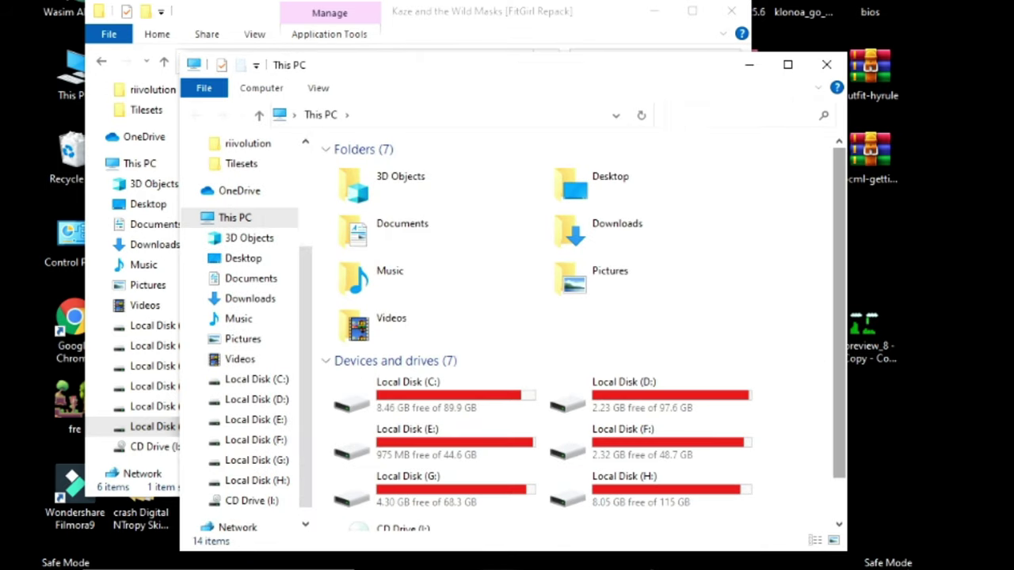
pyautogui.scroll(-1, 583, 335)
pyautogui.doubleClick(610, 458)
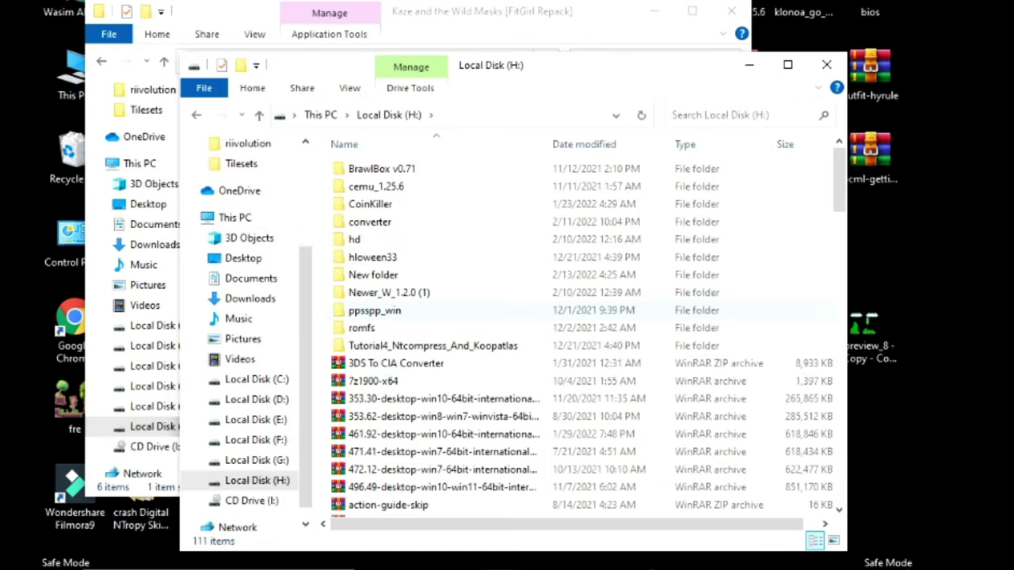
pyautogui.click(373, 275)
pyautogui.doubleClick(374, 274)
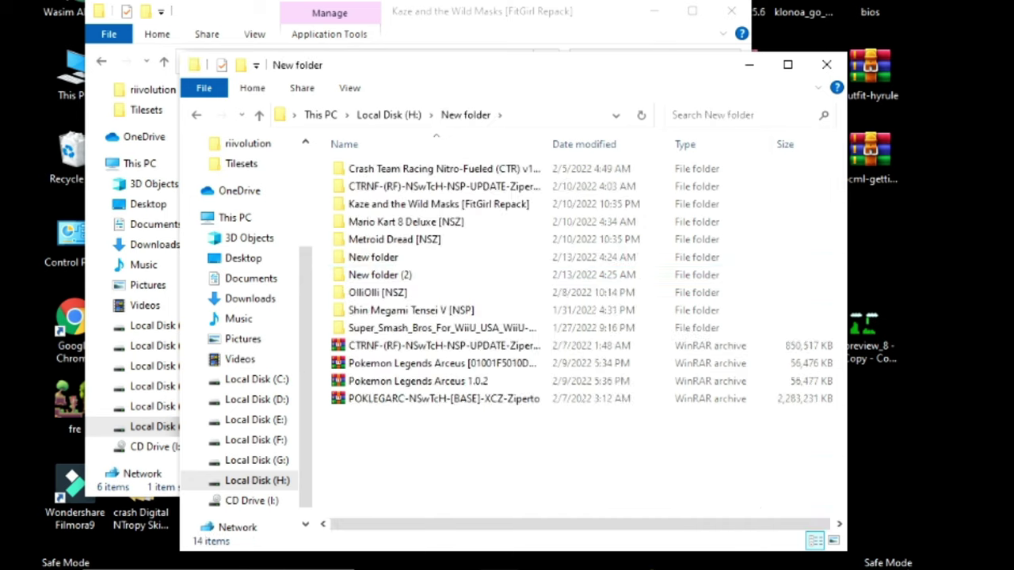
pyautogui.rightClick(339, 424)
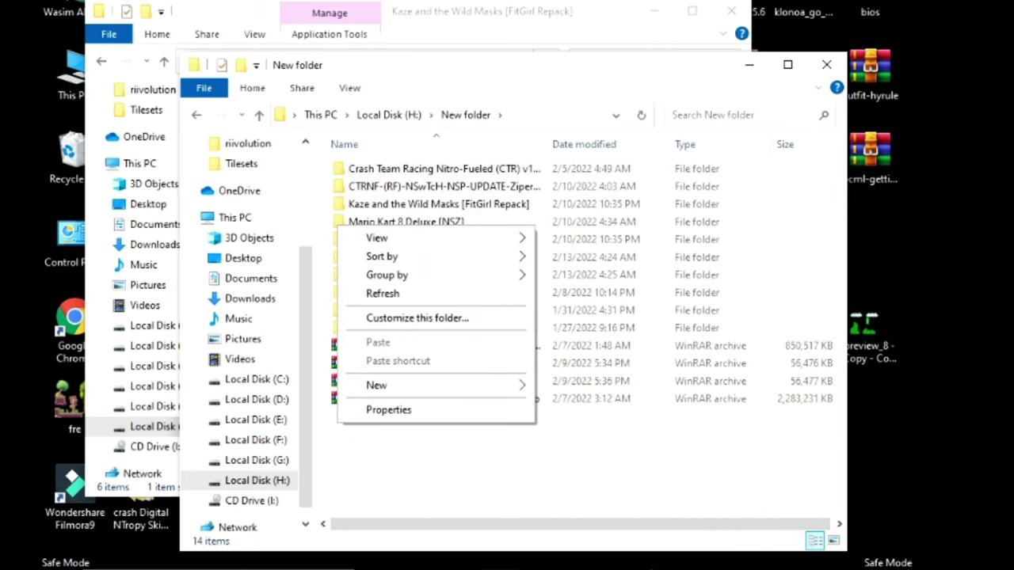
pyautogui.moveTo(378, 386)
pyautogui.press('f')
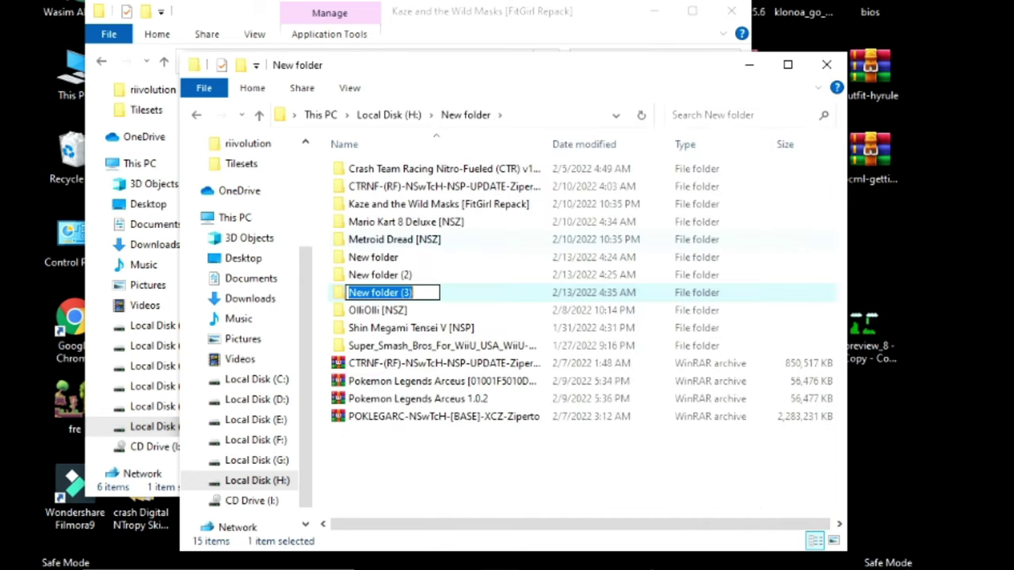
pyautogui.click(378, 311)
pyautogui.press('Up')
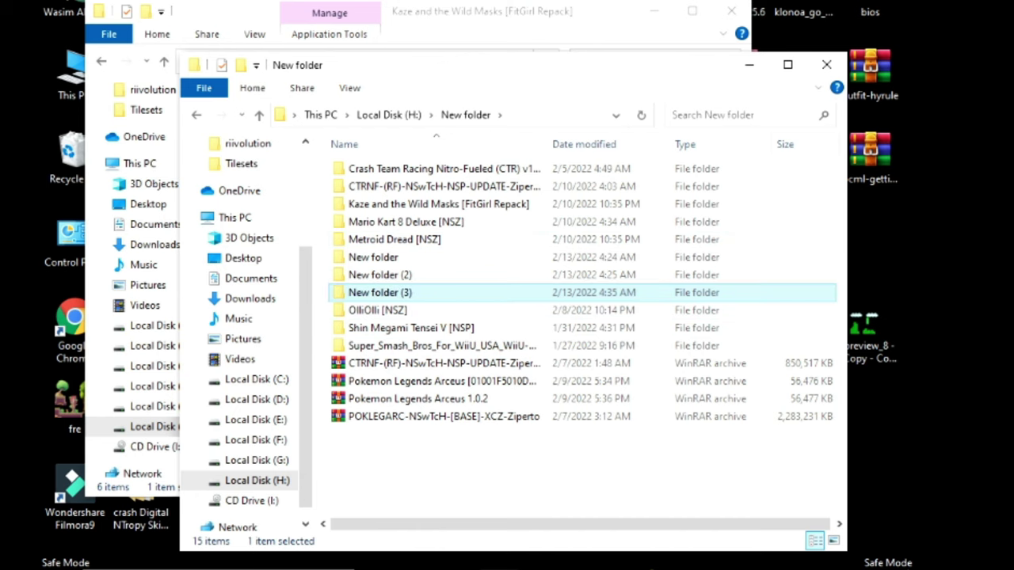
pyautogui.click(826, 65)
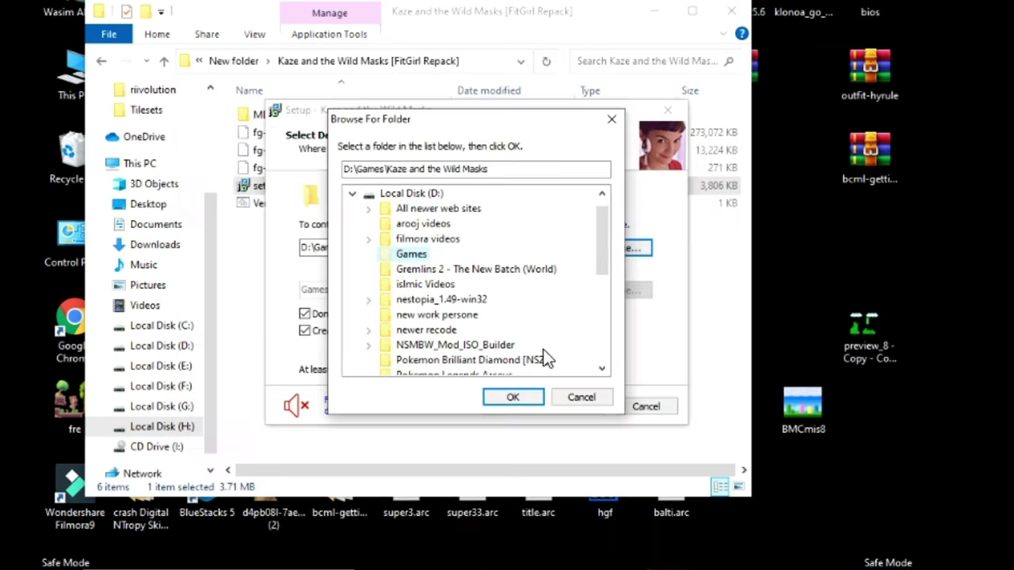
# Step: Set the installation destination to H:\New folder\New folder (3)\Kaze and the Wild Masks and proceed to the component selection
pyautogui.click(353, 193)
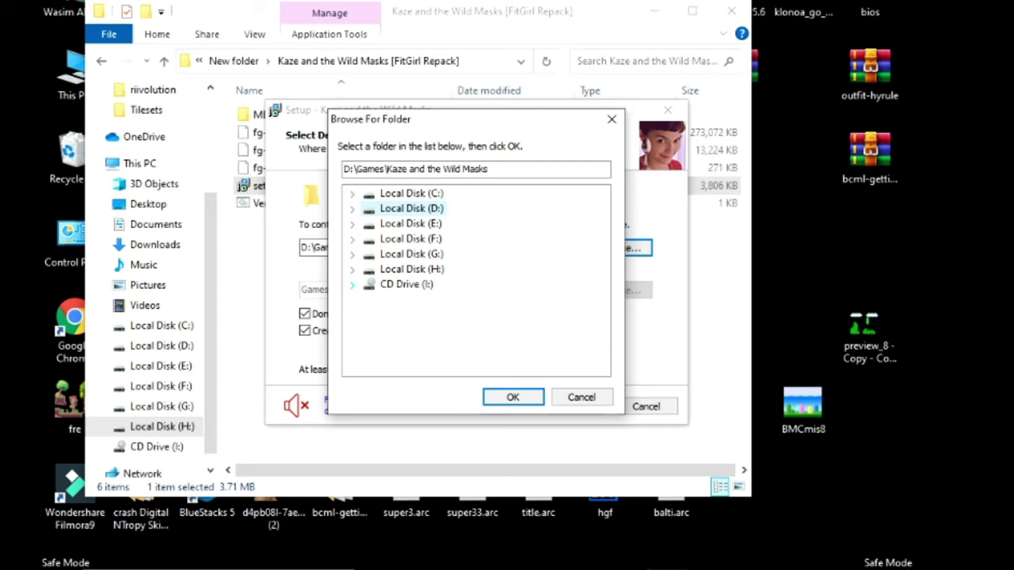
pyautogui.click(353, 275)
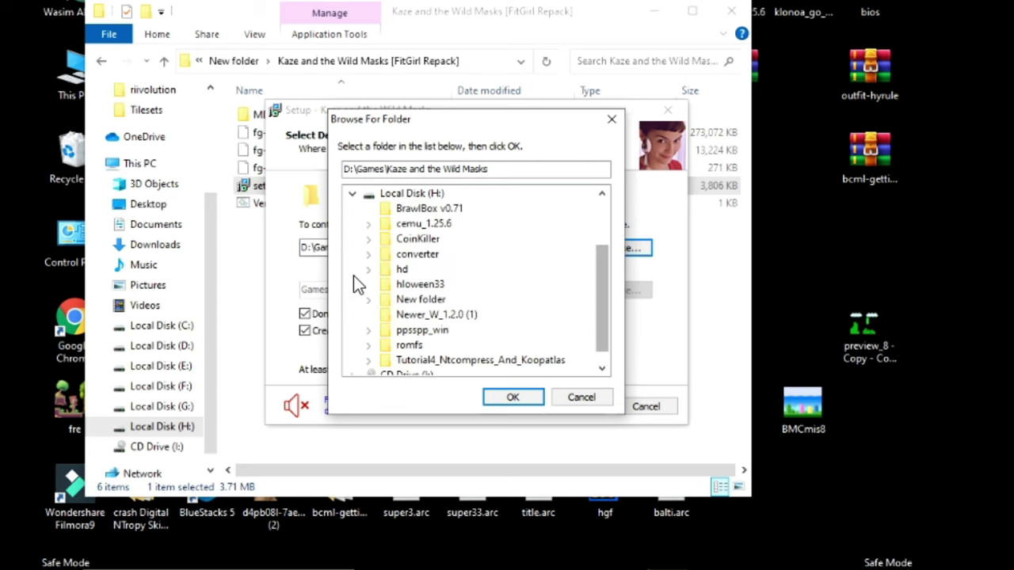
pyautogui.scroll(-1, 353, 275)
pyautogui.scroll(1, 360, 283)
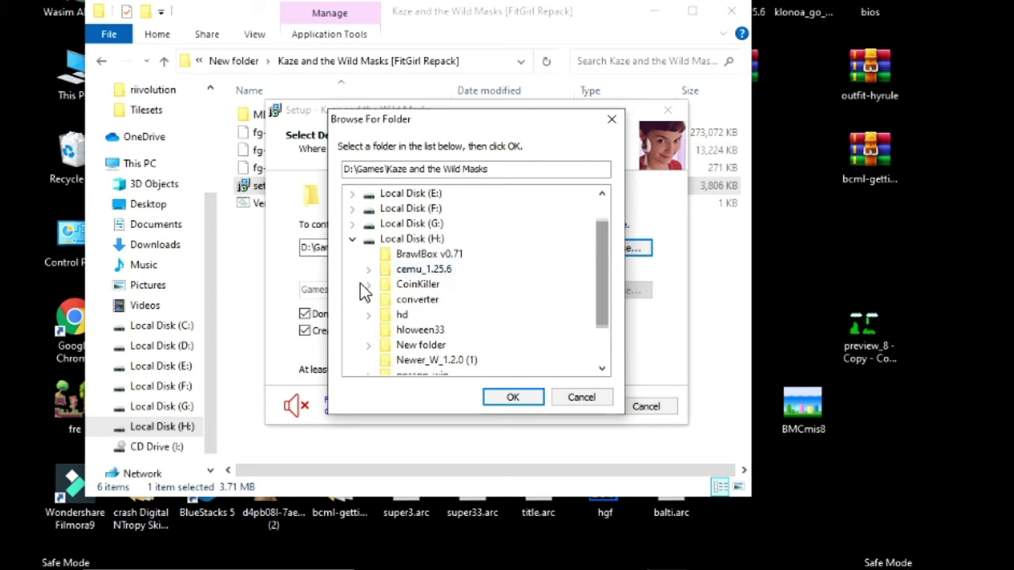
pyautogui.scroll(-1, 472, 281)
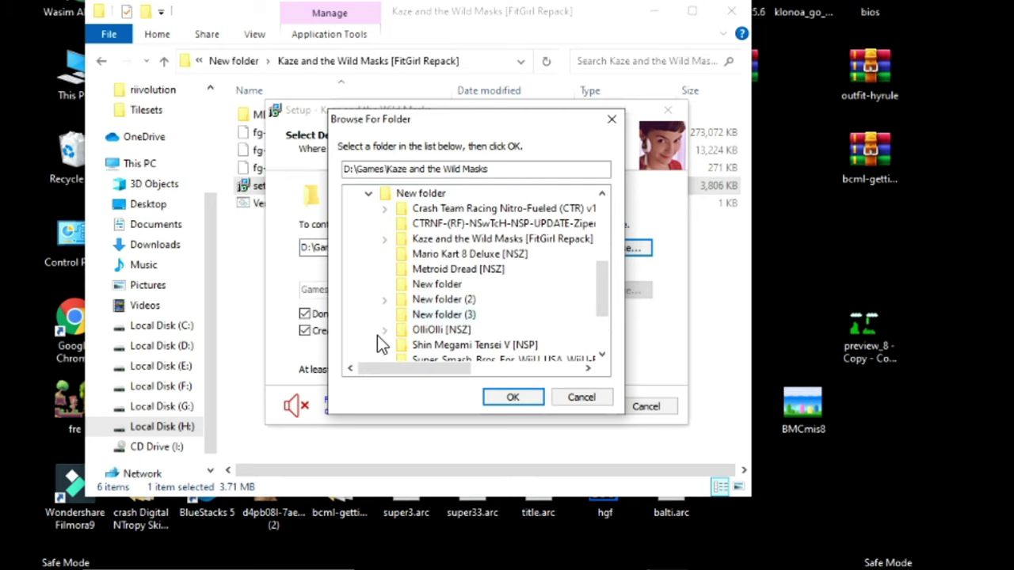
pyautogui.click(428, 318)
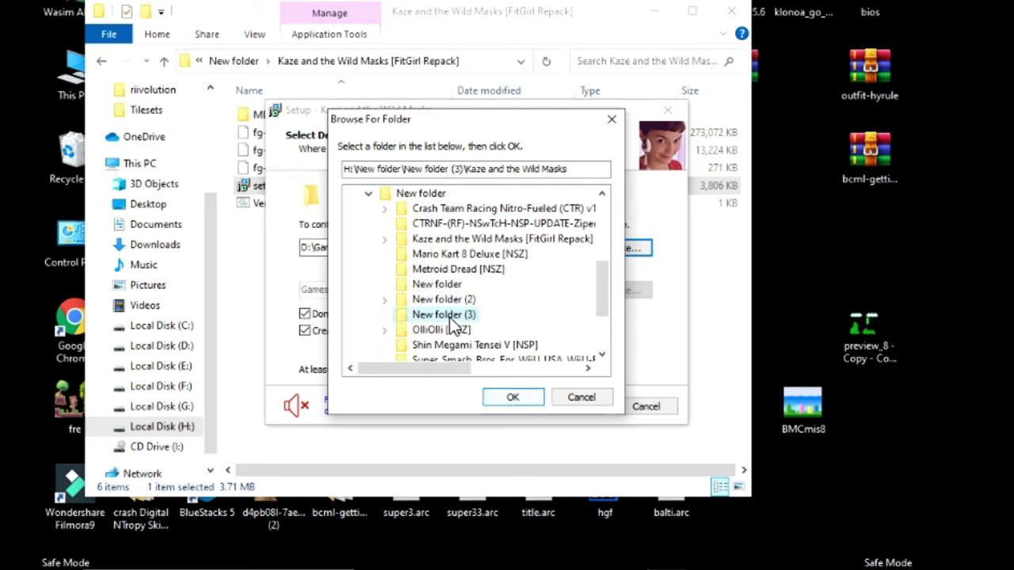
pyautogui.press('Return')
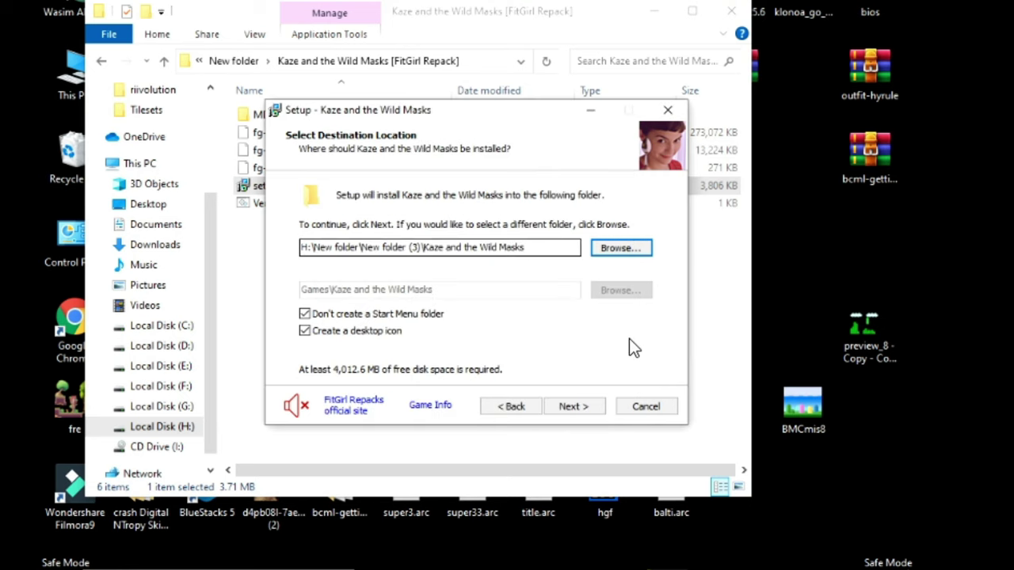
pyautogui.click(572, 406)
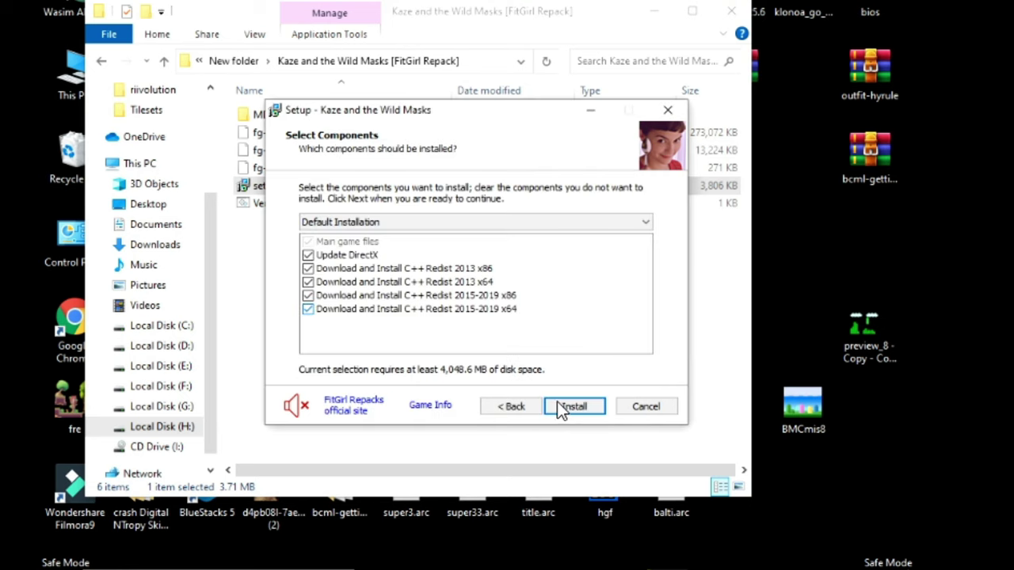
# Step: Exclude Update DirectX and all four C++ Redist components, install the game, and finish the setup wizard
pyautogui.click(307, 309)
pyautogui.click(307, 295)
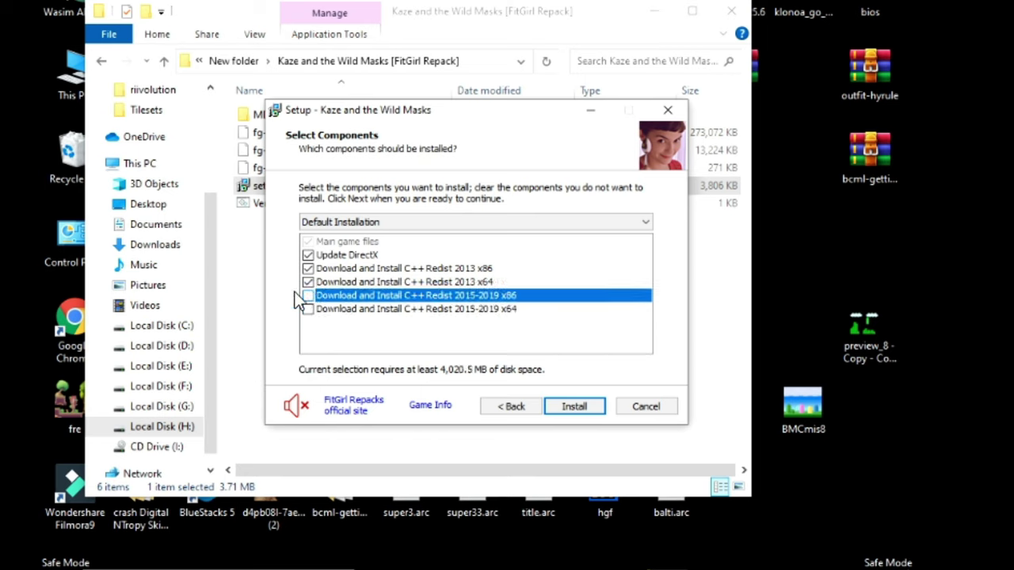
pyautogui.click(337, 283)
pyautogui.click(337, 270)
pyautogui.click(332, 257)
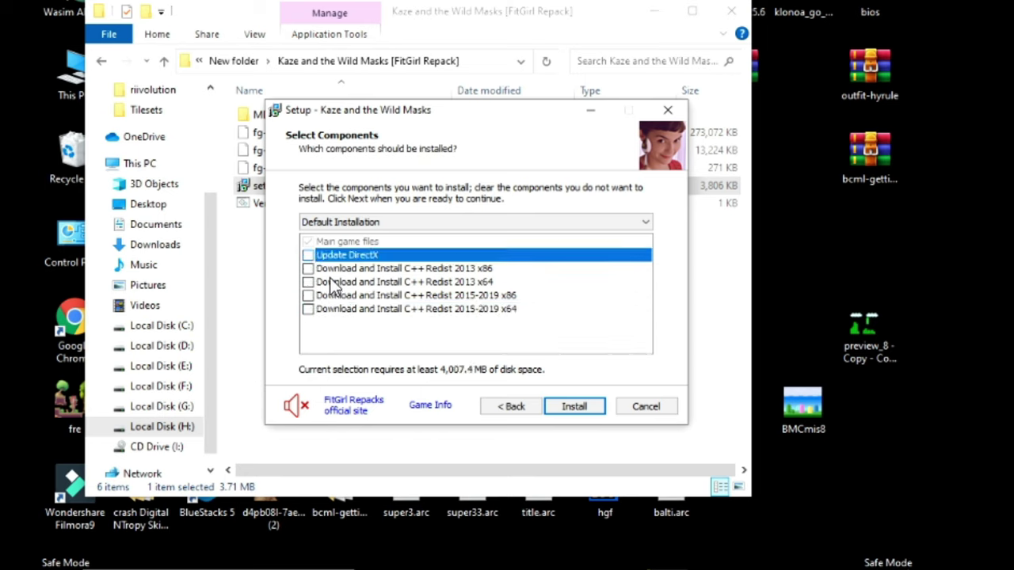
pyautogui.press('Return')
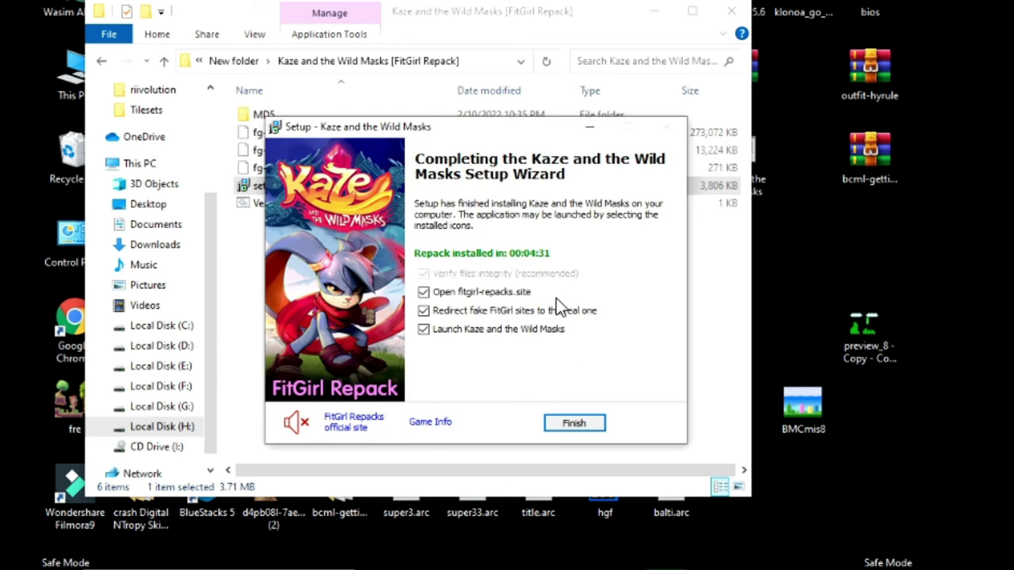
pyautogui.click(572, 424)
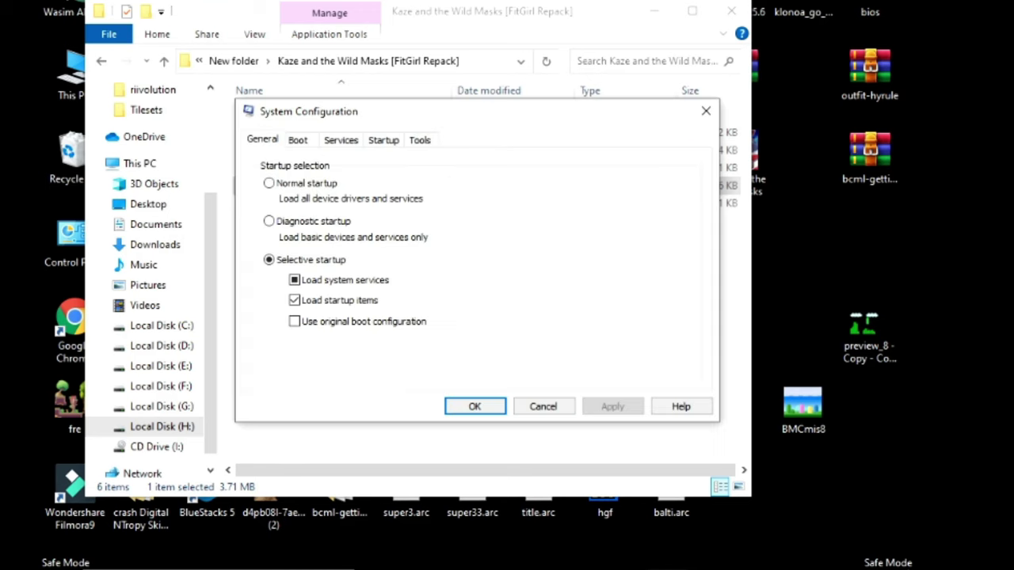
# Step: Hide all Microsoft services in System Configuration, enable all the remaining services, and apply the change
pyautogui.click(340, 143)
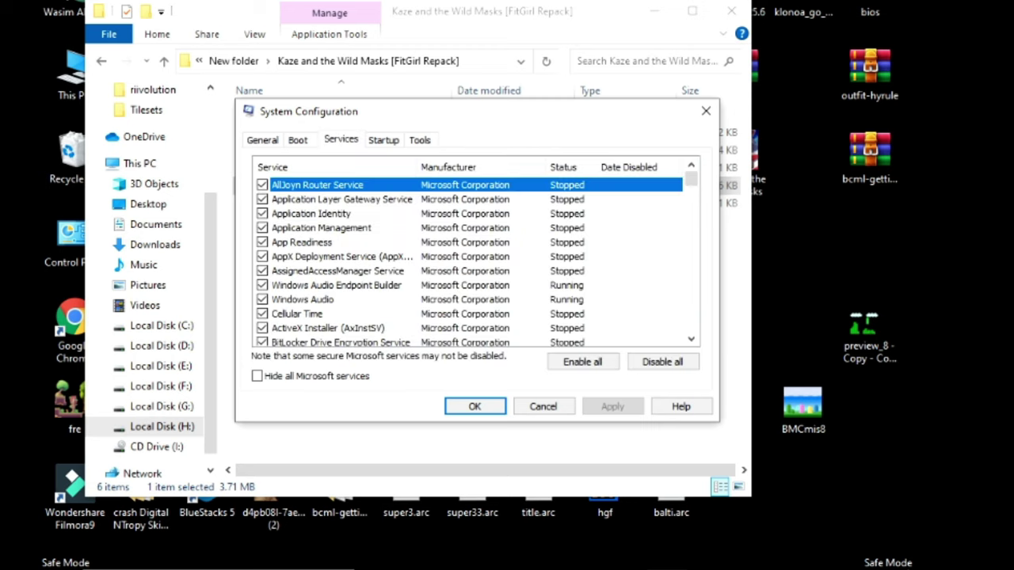
pyautogui.click(257, 378)
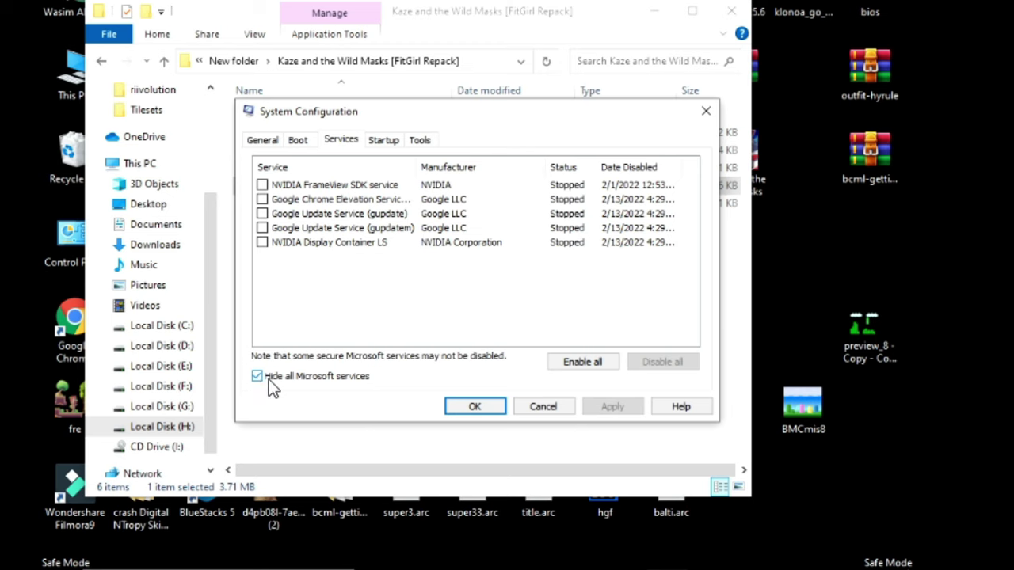
pyautogui.click(575, 369)
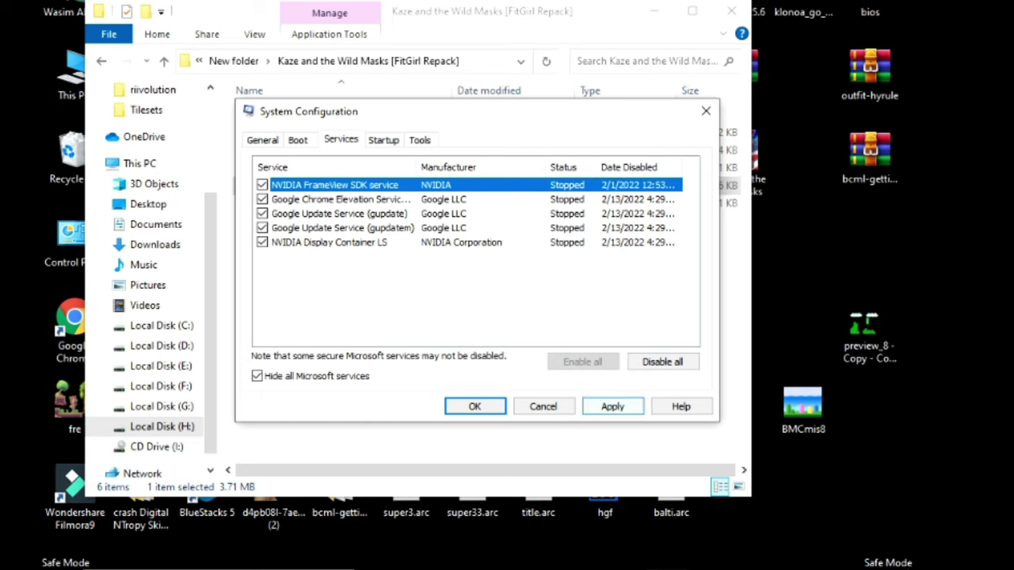
pyautogui.click(612, 406)
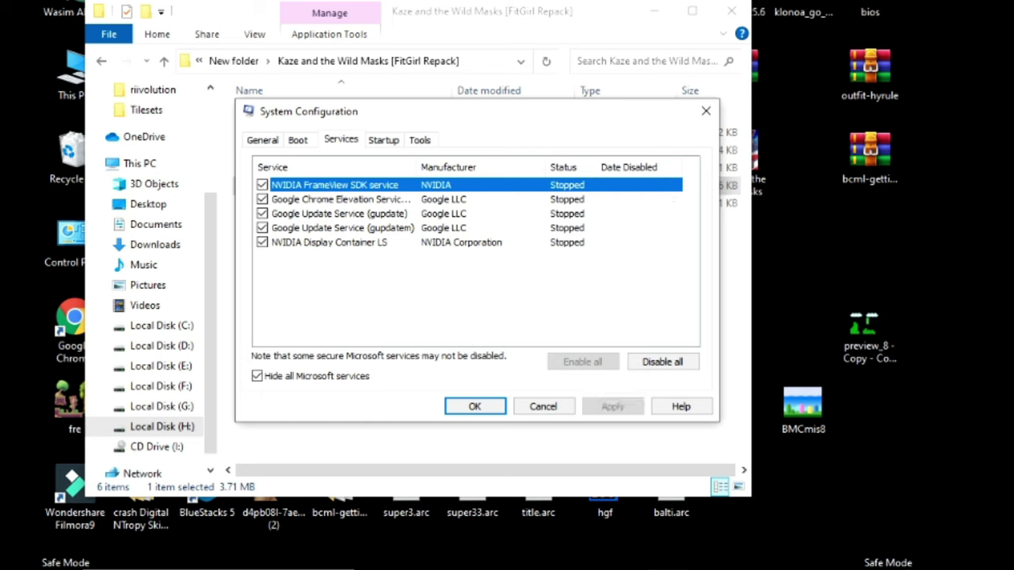
# Step: Turn off Safe boot in the boot options, apply the change, and restart the computer
pyautogui.click(298, 141)
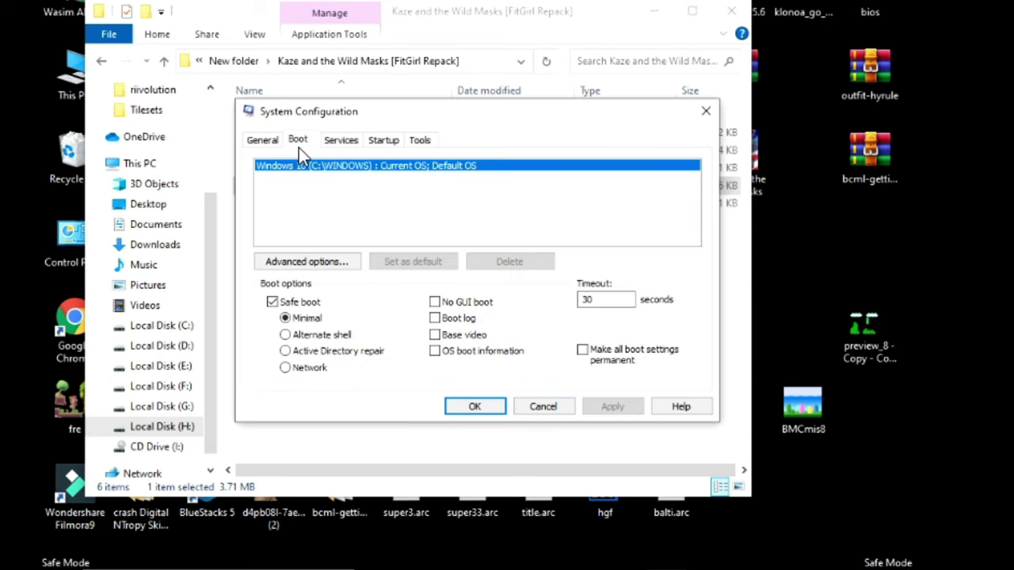
pyautogui.click(272, 303)
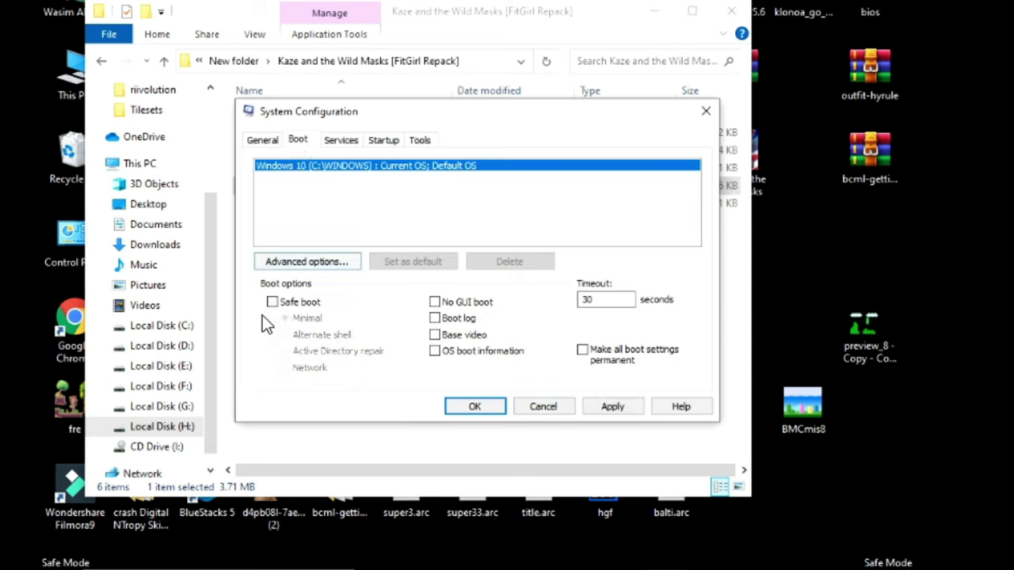
pyautogui.click(613, 411)
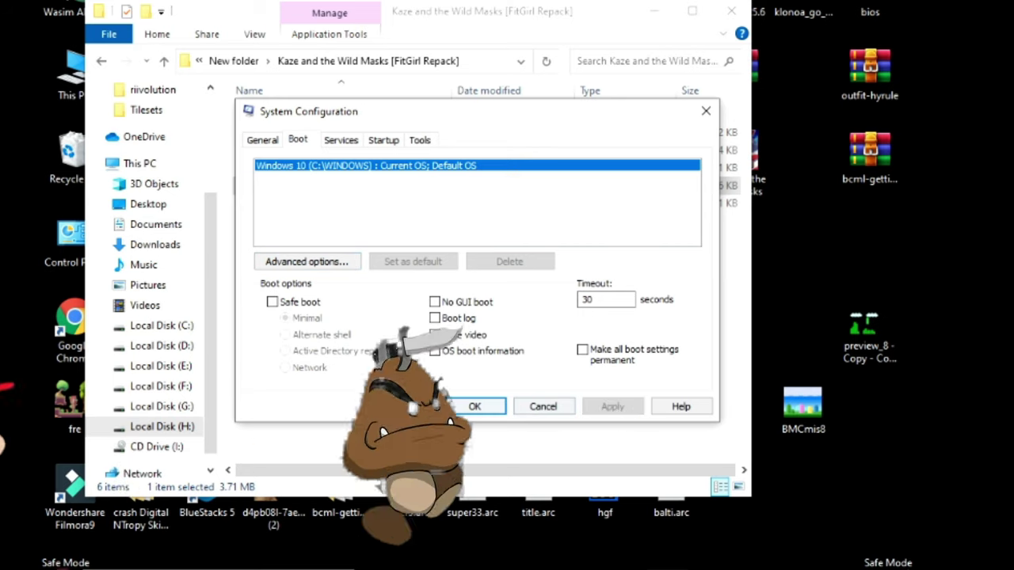
pyautogui.click(472, 408)
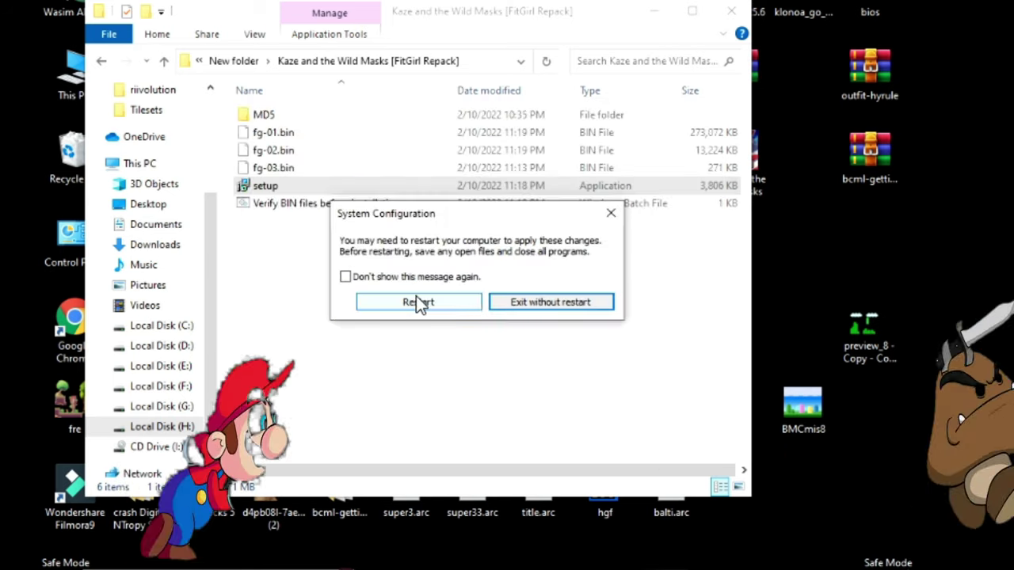
pyautogui.click(420, 301)
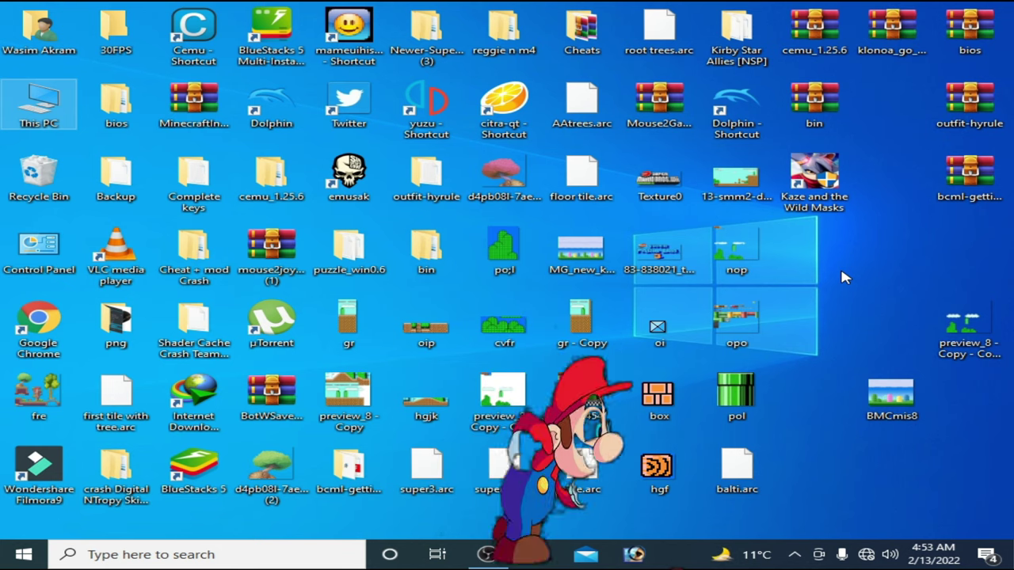